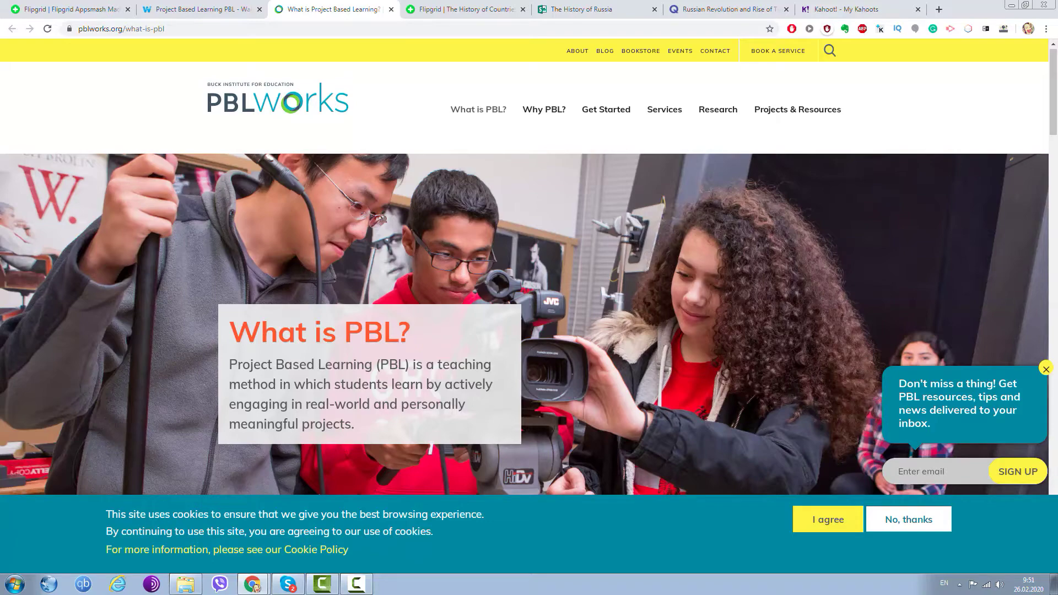
Scroll through The History of Russia storyline to review its cards
{"action": "scroll", "coordinate": [529, 265], "scroll_direction": "down", "scroll_amount": 7}
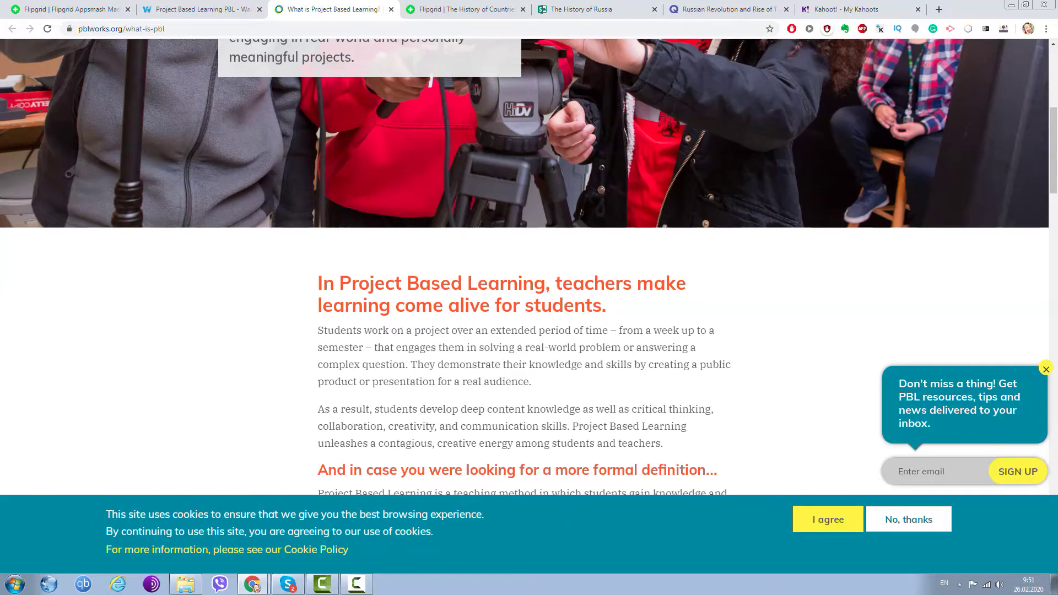
{"action": "scroll", "coordinate": [530, 267], "scroll_direction": "up", "scroll_amount": 5}
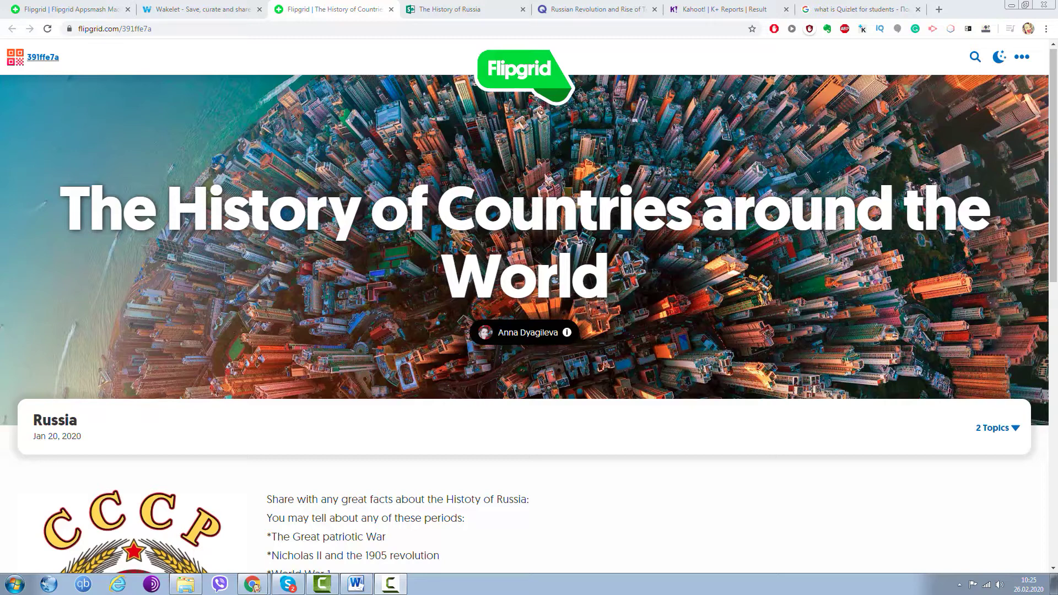
{"action": "scroll", "coordinate": [530, 309], "scroll_direction": "down", "scroll_amount": 5}
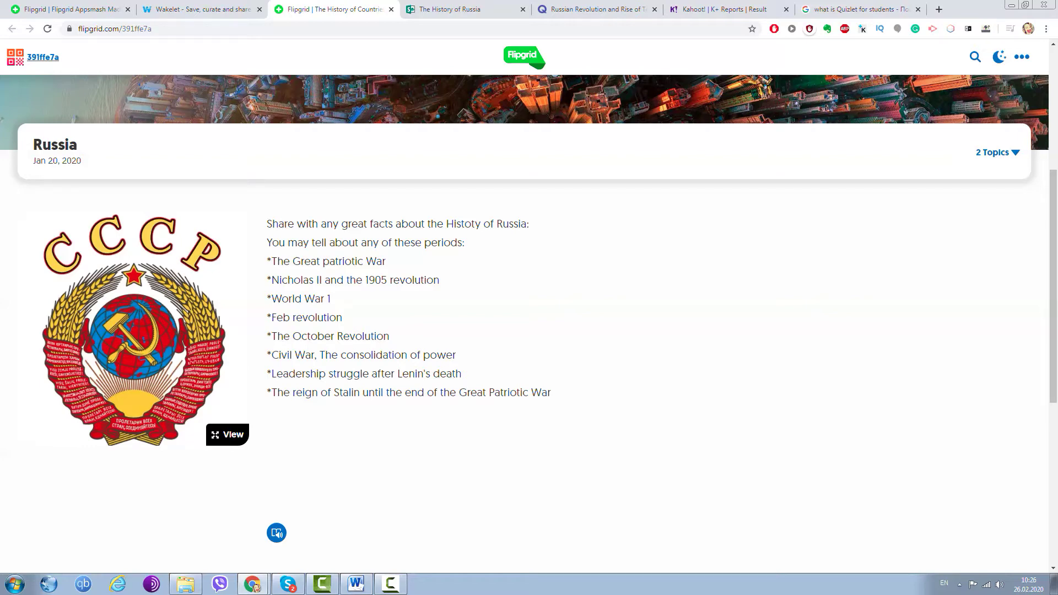
{"action": "scroll", "coordinate": [529, 308], "scroll_direction": "down", "scroll_amount": 2}
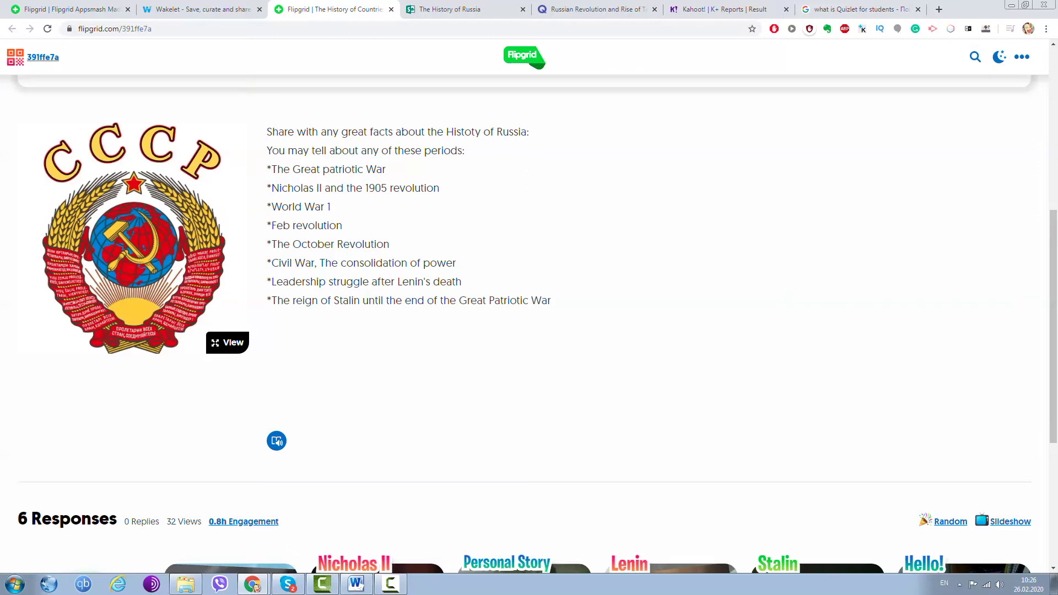
{"action": "scroll", "coordinate": [529, 308], "scroll_direction": "down", "scroll_amount": 5}
{"action": "scroll", "coordinate": [530, 309], "scroll_direction": "up", "scroll_amount": 7}
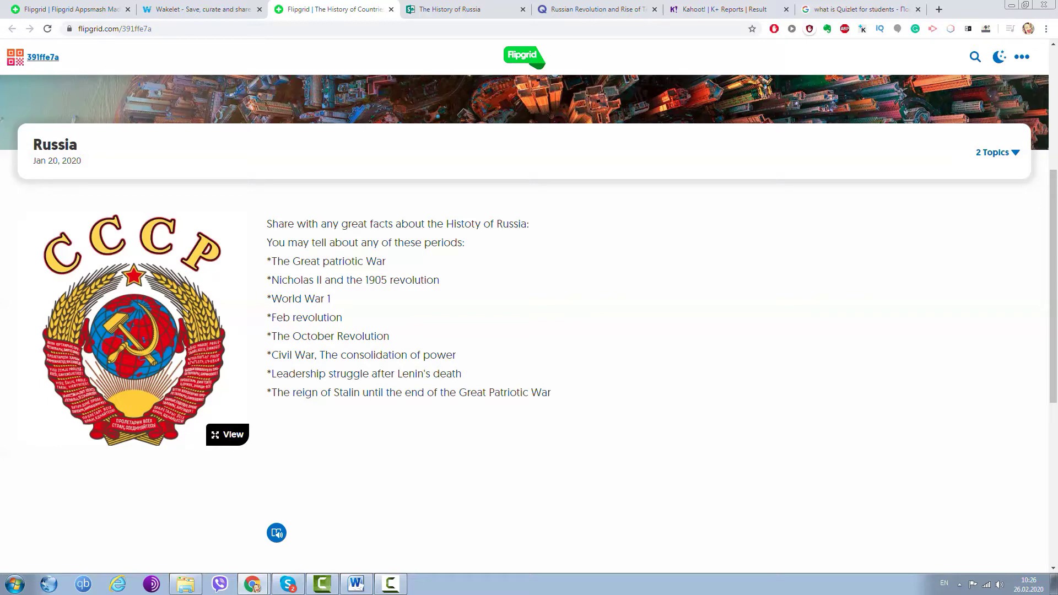
{"action": "scroll", "coordinate": [529, 308], "scroll_direction": "up", "scroll_amount": 2}
{"action": "scroll", "coordinate": [529, 309], "scroll_direction": "down", "scroll_amount": 4}
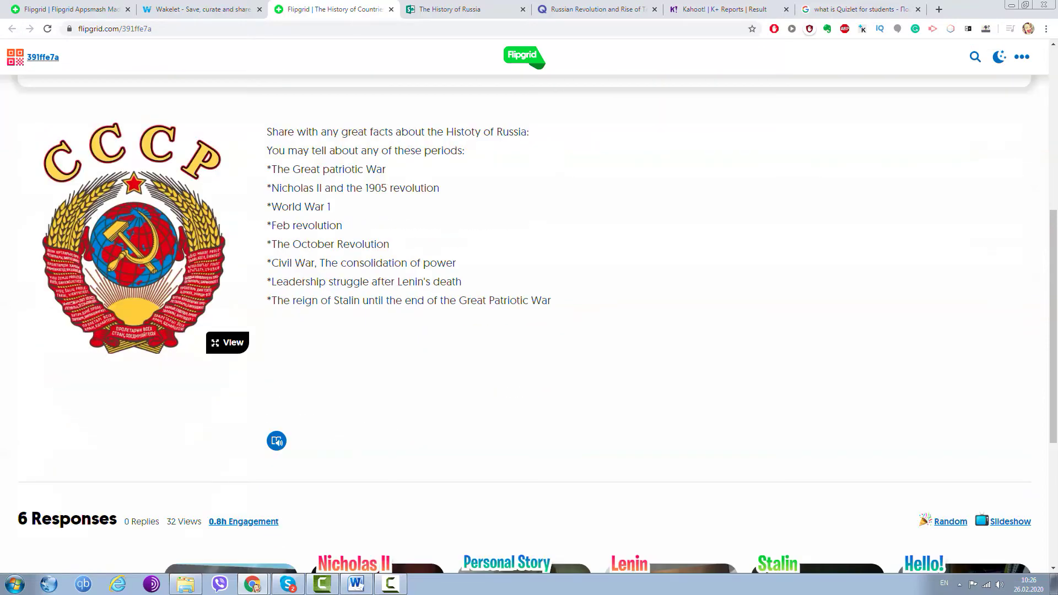
{"action": "scroll", "coordinate": [530, 309], "scroll_direction": "up", "scroll_amount": 3}
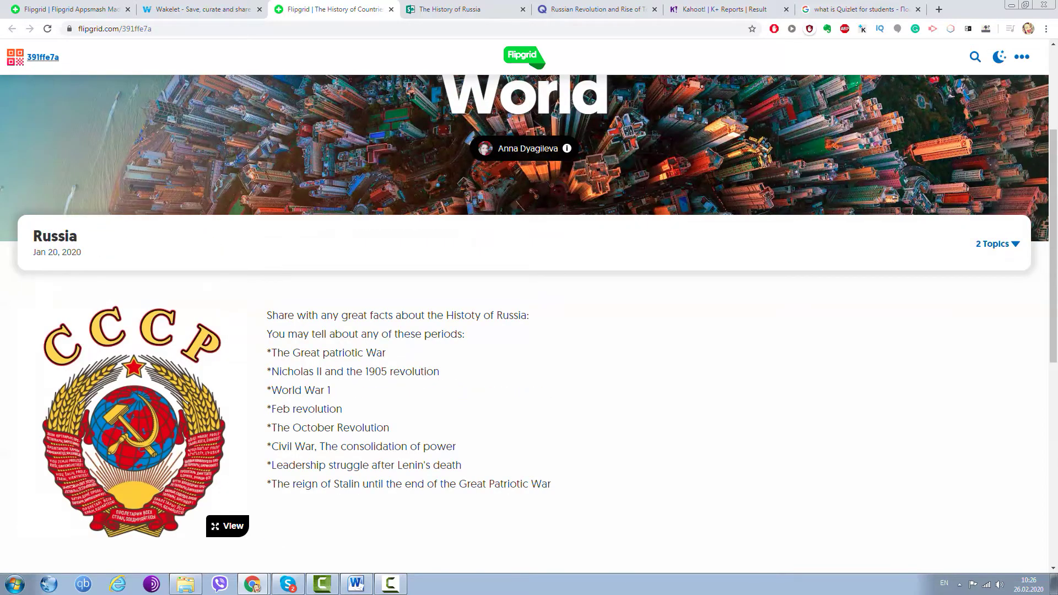
{"action": "scroll", "coordinate": [530, 308], "scroll_direction": "down", "scroll_amount": 3}
{"action": "scroll", "coordinate": [530, 308], "scroll_direction": "up", "scroll_amount": 2}
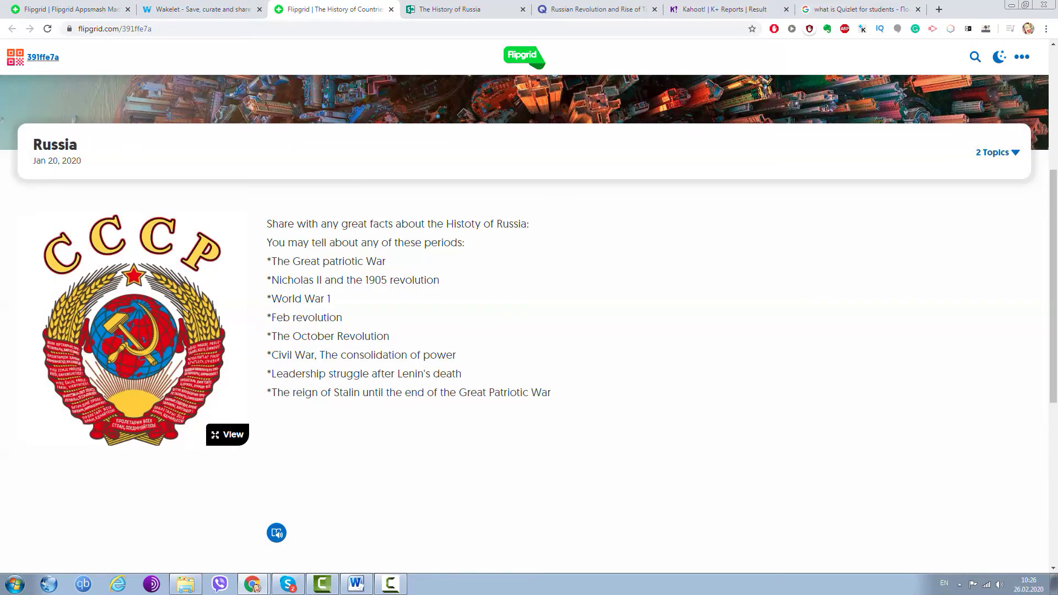
{"action": "scroll", "coordinate": [529, 309], "scroll_direction": "up", "scroll_amount": 5}
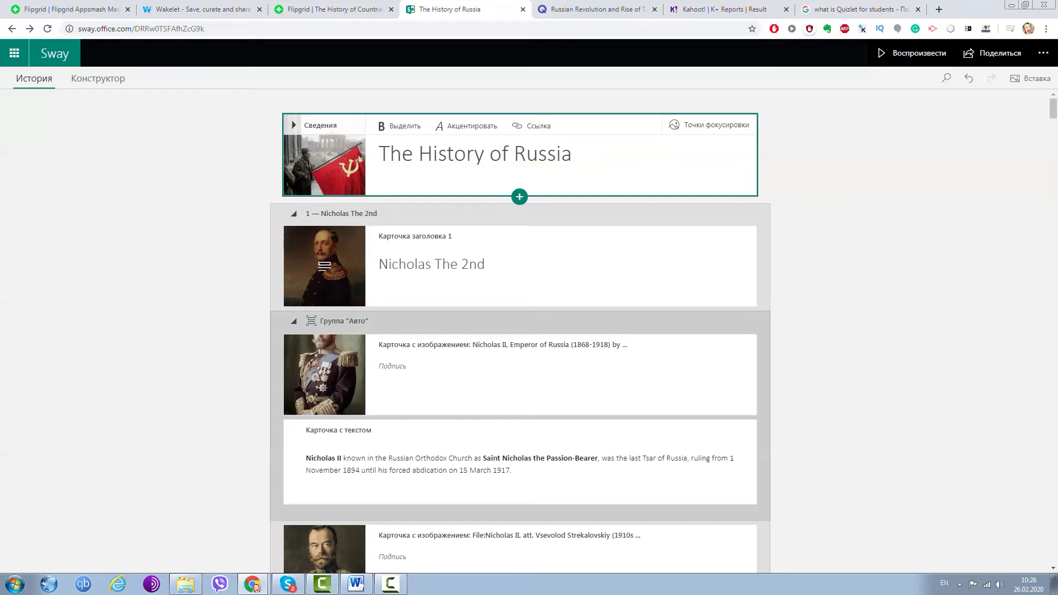
Open and dismiss the insert menu under the title card, then switch to the design preview
{"action": "left_click", "coordinate": [520, 197]}
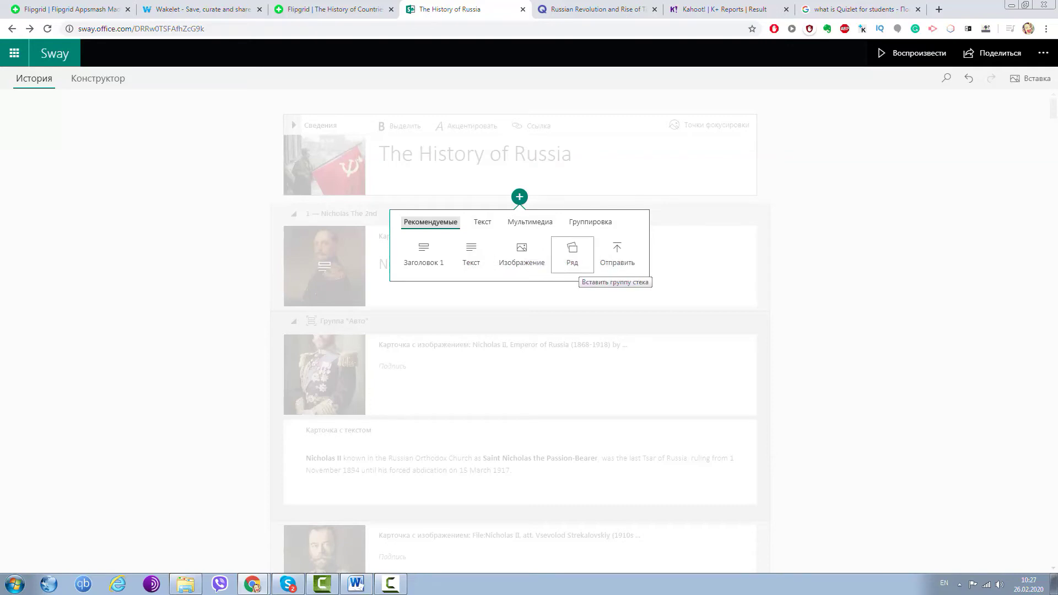
{"action": "key", "text": "Escape"}
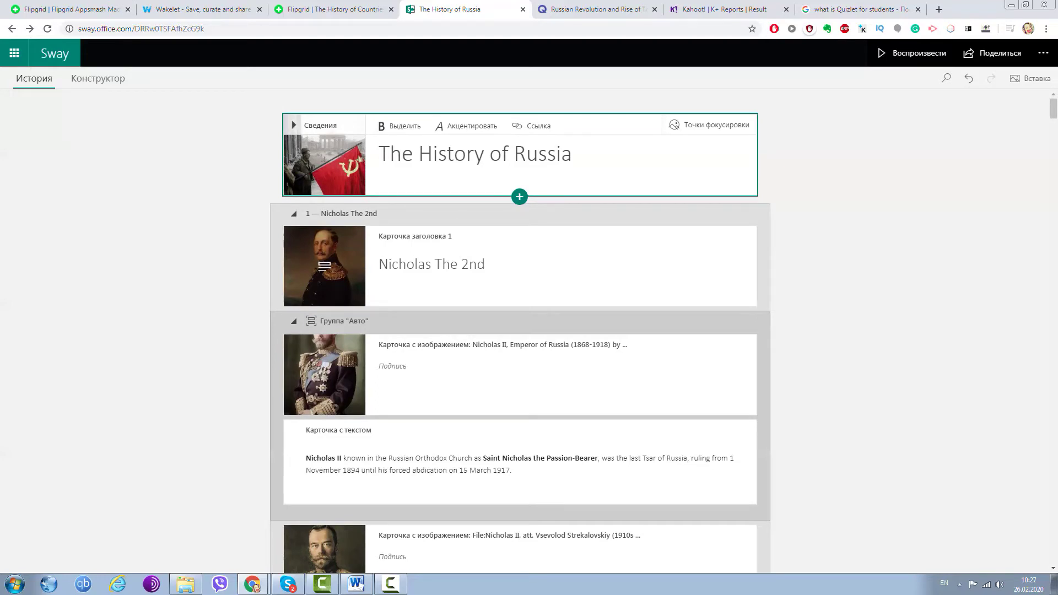
{"action": "left_click", "coordinate": [99, 79]}
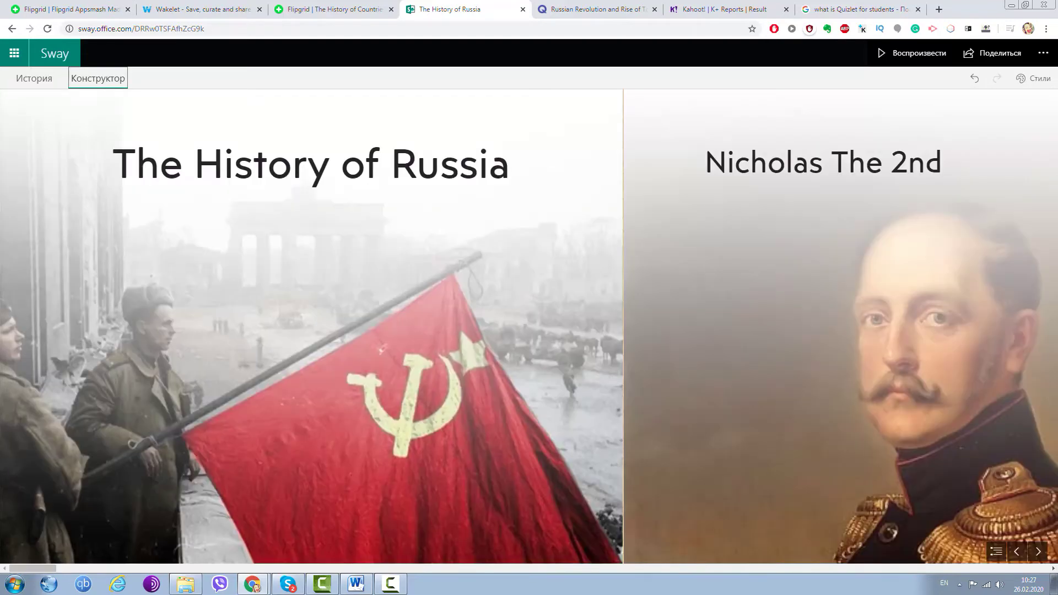
Page through the preview and set the Sway style to vertical (По вертикали) scrolling
{"action": "scroll", "coordinate": [529, 330], "scroll_direction": "down", "scroll_amount": 10}
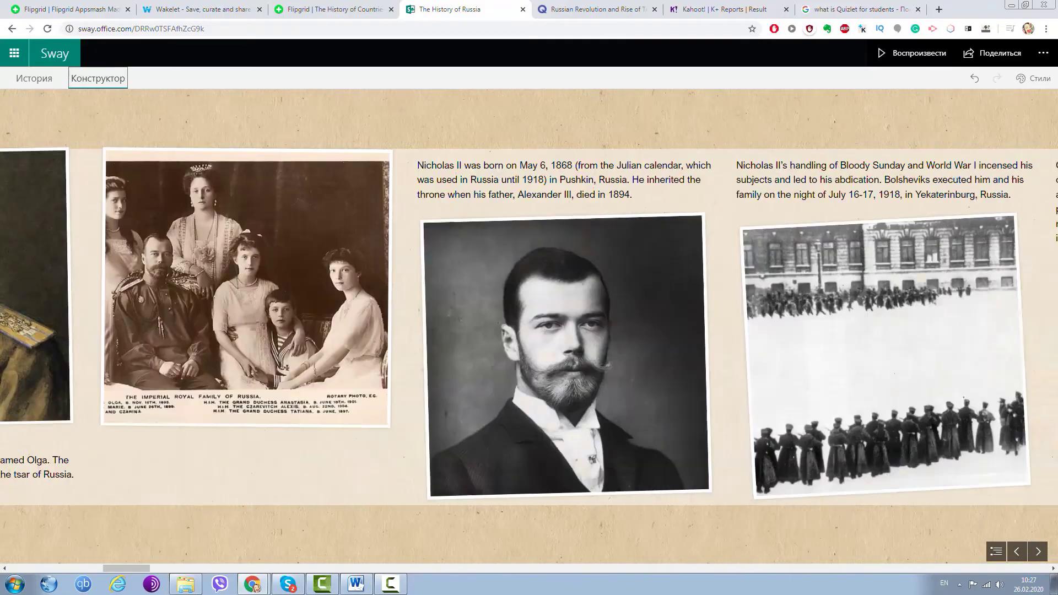
{"action": "scroll", "coordinate": [529, 331], "scroll_direction": "down", "scroll_amount": 10}
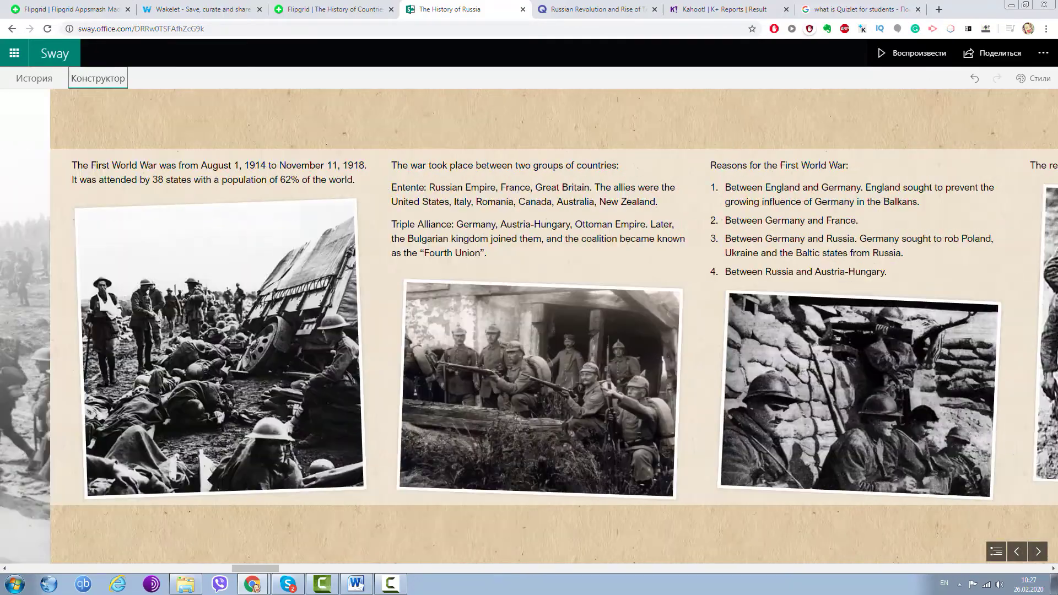
{"action": "scroll", "coordinate": [530, 331], "scroll_direction": "down", "scroll_amount": 3}
{"action": "left_click", "coordinate": [1038, 551]}
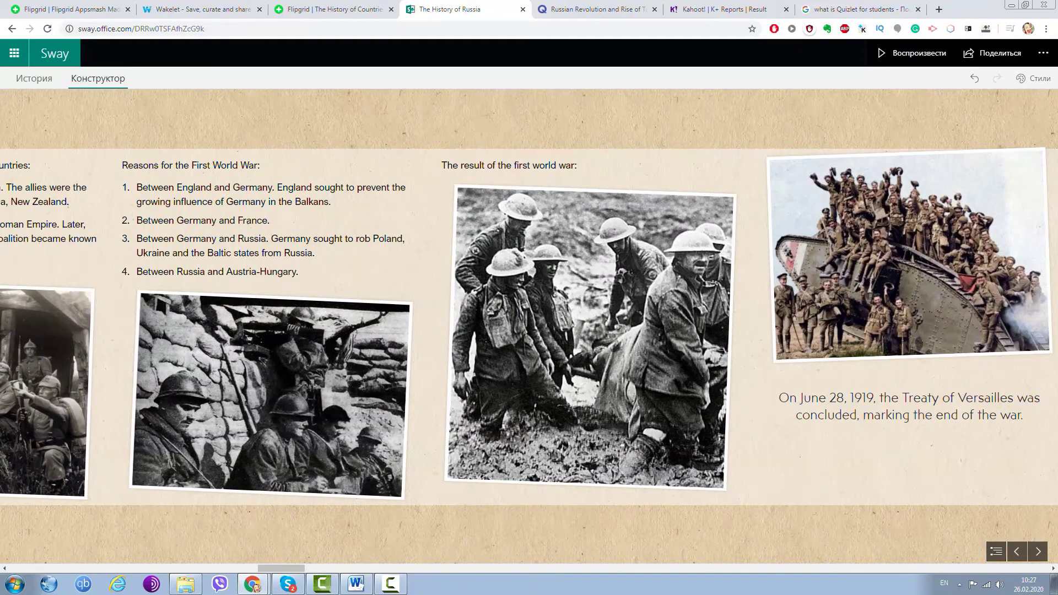
{"action": "left_click", "coordinate": [1034, 79]}
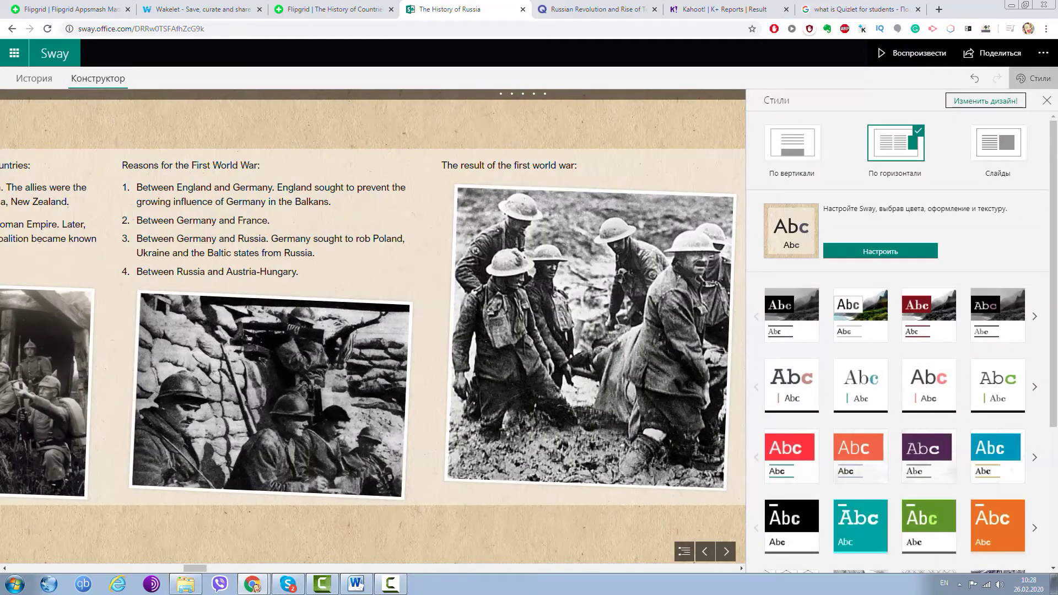
{"action": "left_click", "coordinate": [793, 142]}
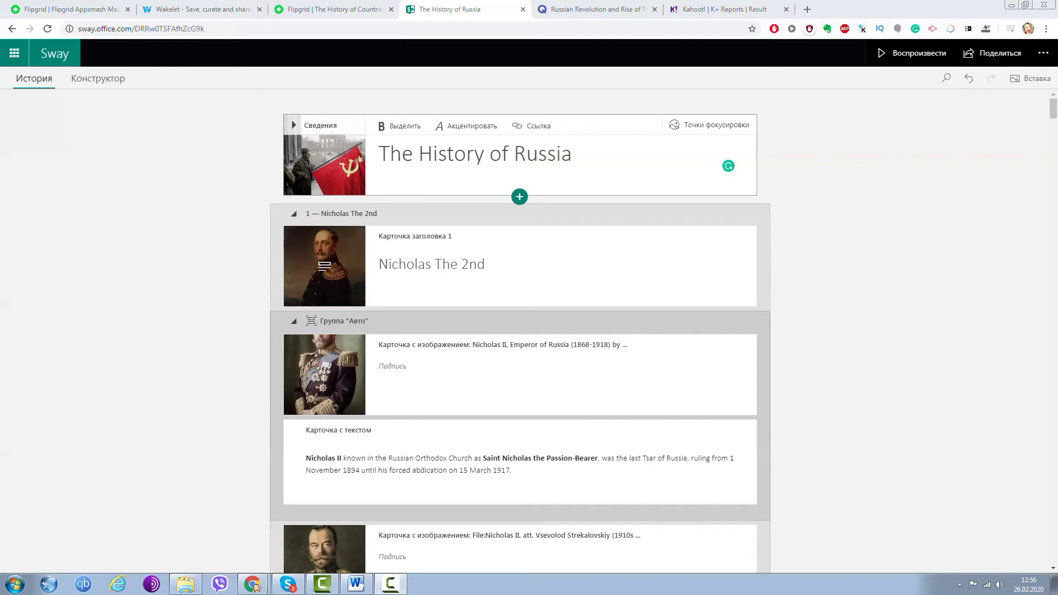
Copy the view-only link to The History of Russia Sway from the Share panel
{"action": "left_click", "coordinate": [432, 265]}
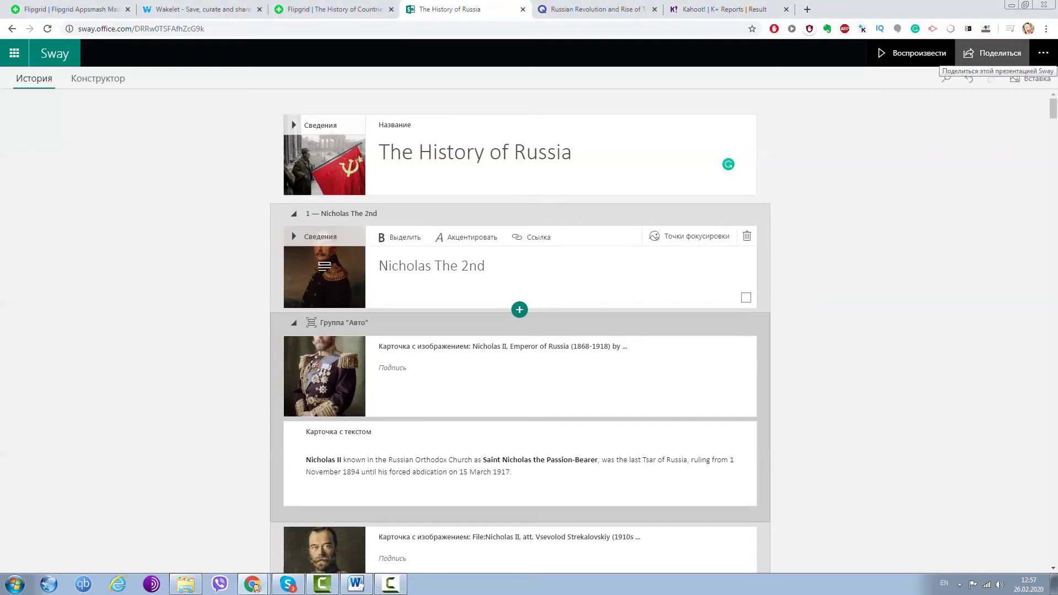
{"action": "left_click", "coordinate": [996, 53]}
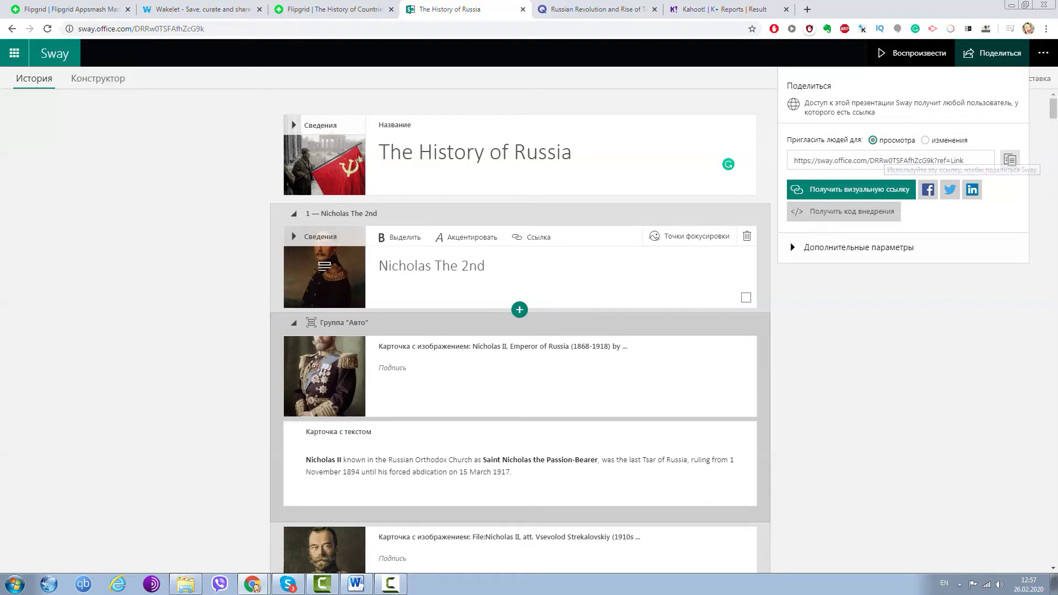
{"action": "left_click", "coordinate": [1010, 160]}
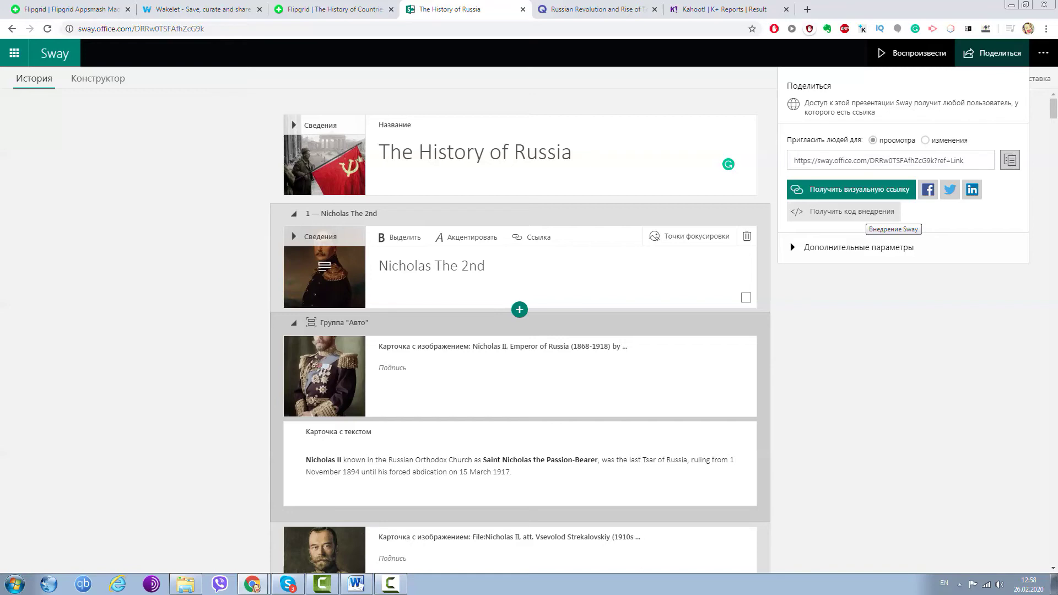
{"action": "left_click", "coordinate": [1010, 160]}
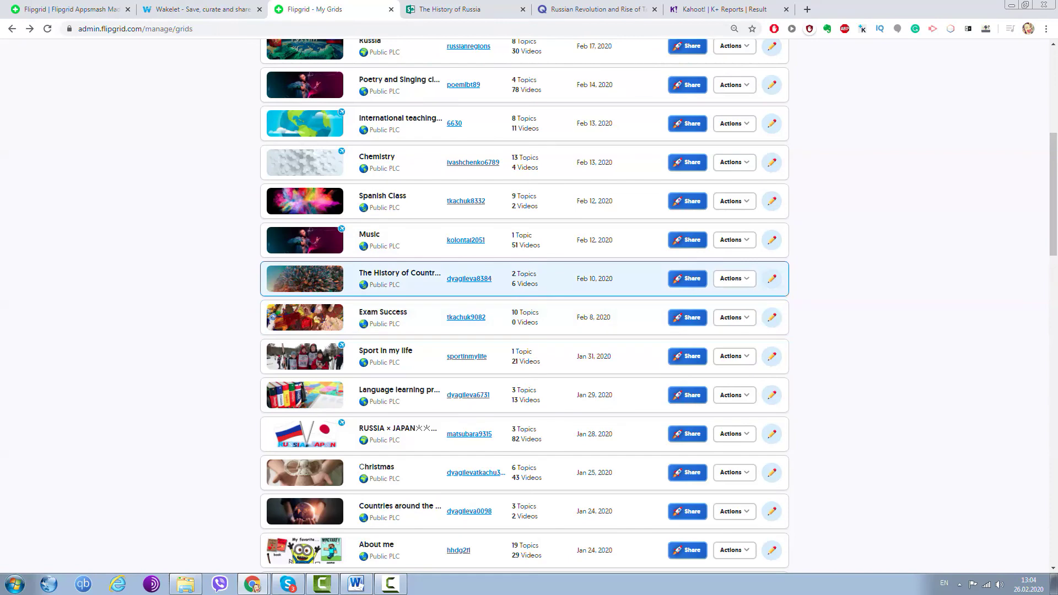
Open The History of Countries around the World grid and go to its Russia topic
{"action": "left_click", "coordinate": [399, 279]}
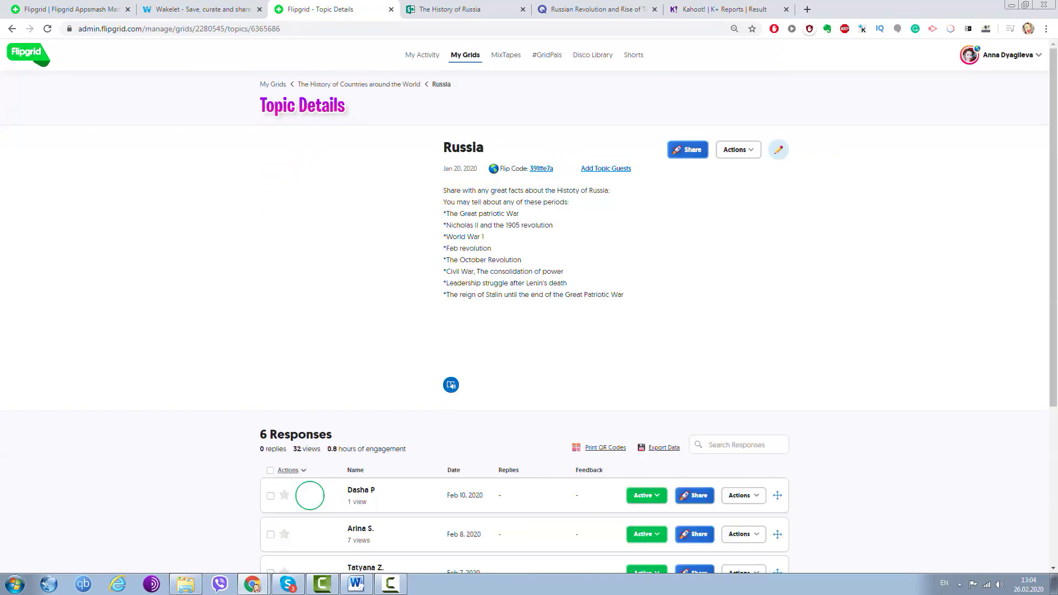
{"action": "scroll", "coordinate": [530, 308], "scroll_direction": "down", "scroll_amount": 2}
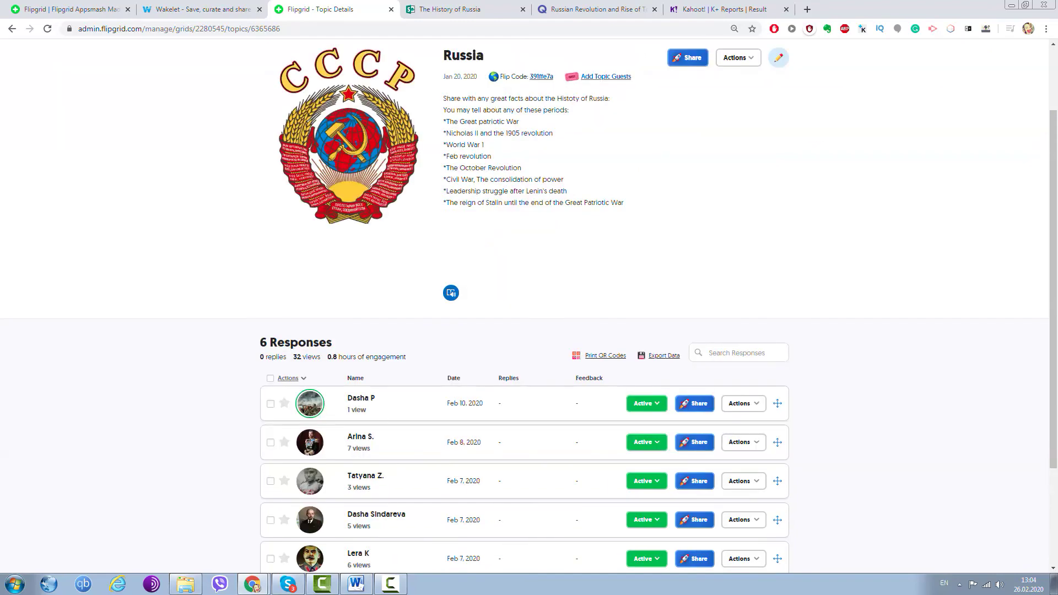
{"action": "scroll", "coordinate": [529, 309], "scroll_direction": "up", "scroll_amount": 2}
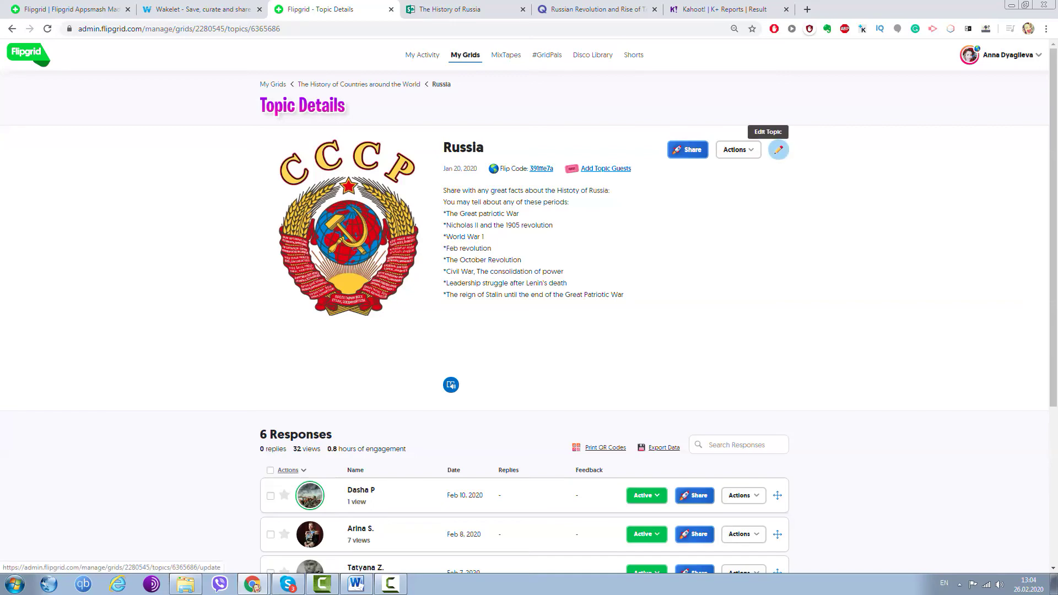
Edit the Russia topic and paste the Sway URL into the Feature Link field
{"action": "left_click", "coordinate": [778, 150]}
{"action": "scroll", "coordinate": [524, 297], "scroll_direction": "down", "scroll_amount": 10}
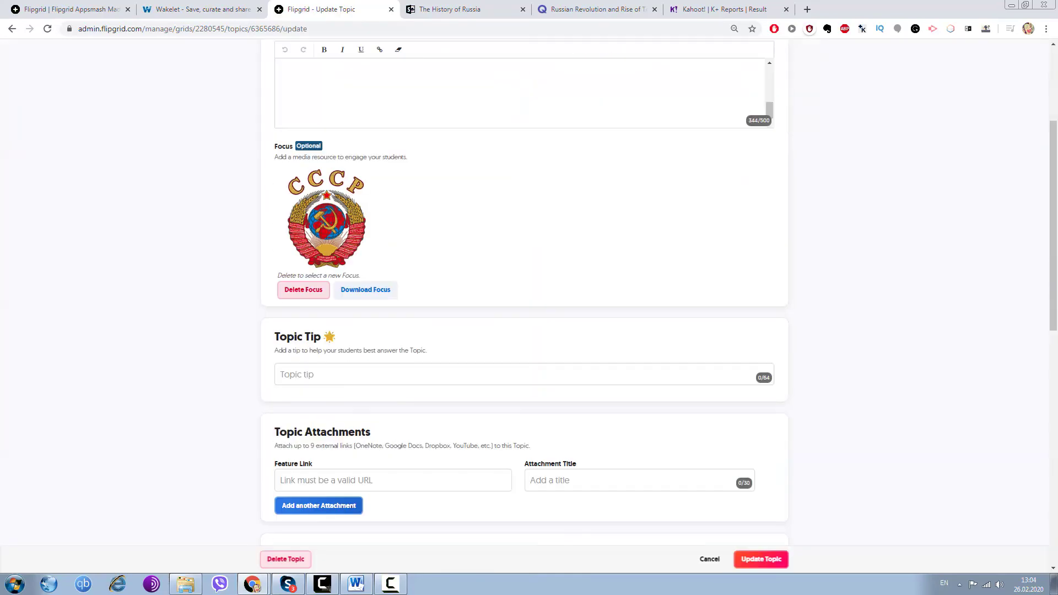
{"action": "scroll", "coordinate": [523, 299], "scroll_direction": "down", "scroll_amount": 5}
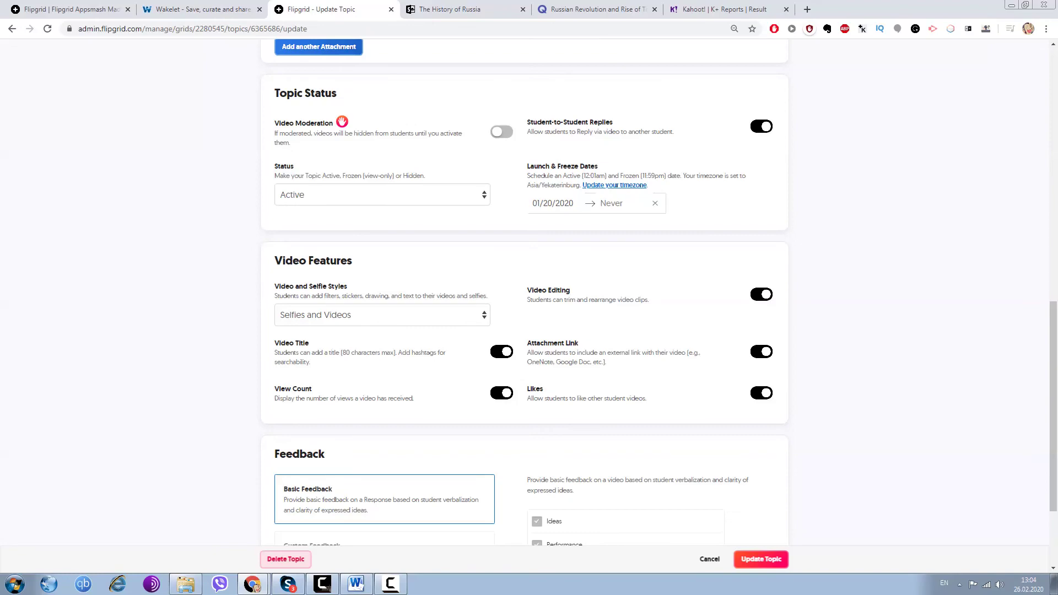
{"action": "scroll", "coordinate": [523, 298], "scroll_direction": "down", "scroll_amount": 1}
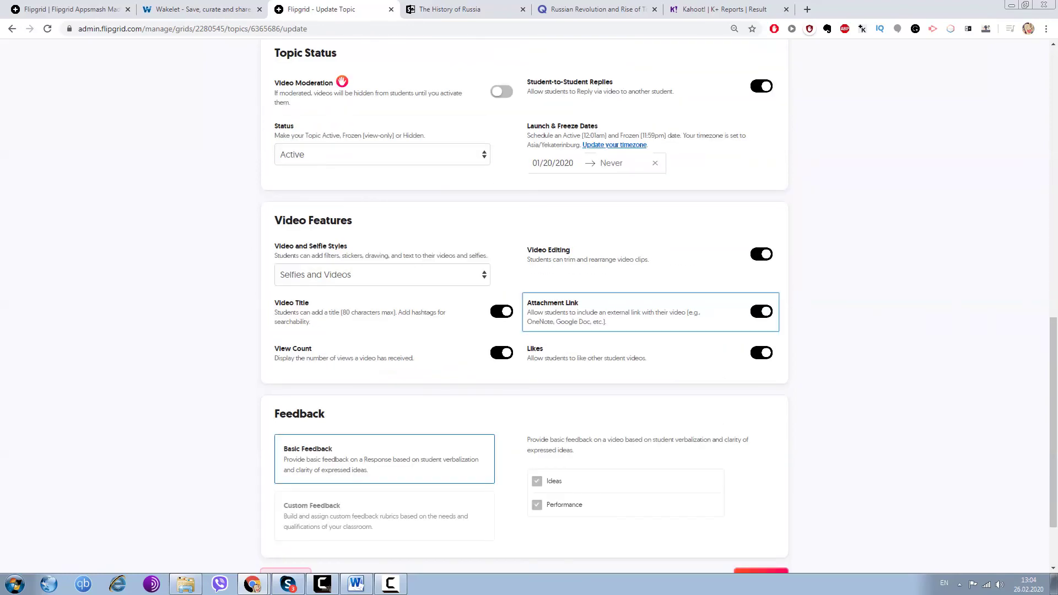
{"action": "scroll", "coordinate": [523, 298], "scroll_direction": "up", "scroll_amount": 5}
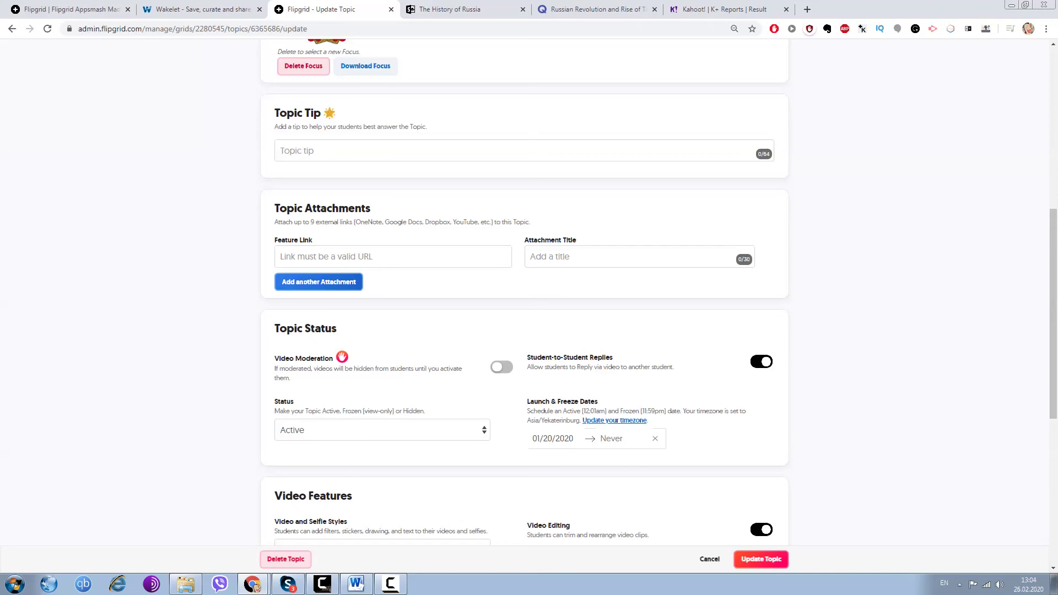
{"action": "left_click", "coordinate": [332, 257]}
{"action": "key", "text": "ctrl+v"}
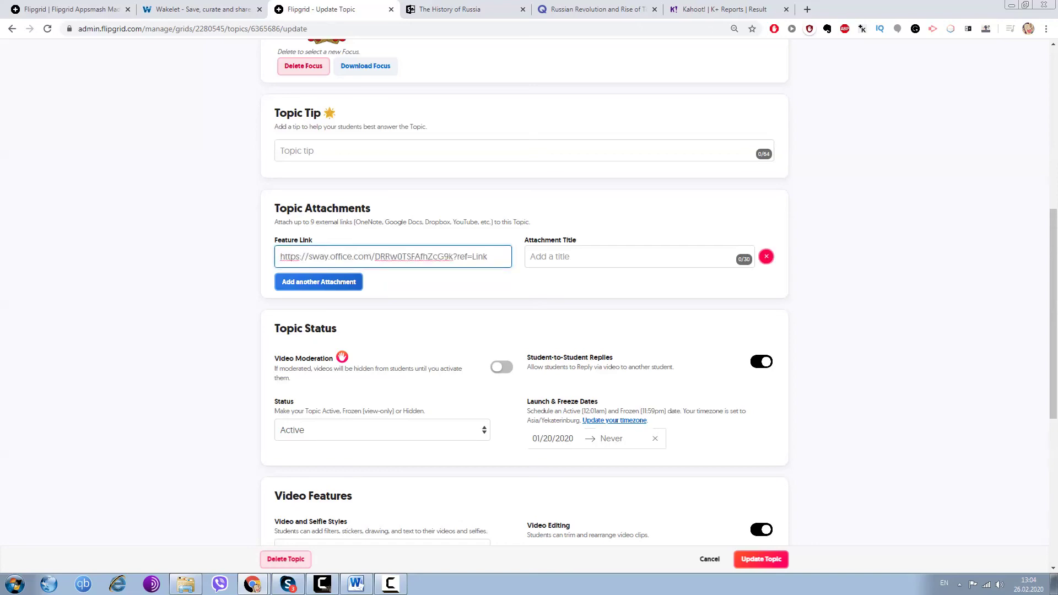
Title the attachment 'History of Russia' and save the updated topic
{"action": "left_click", "coordinate": [639, 256]}
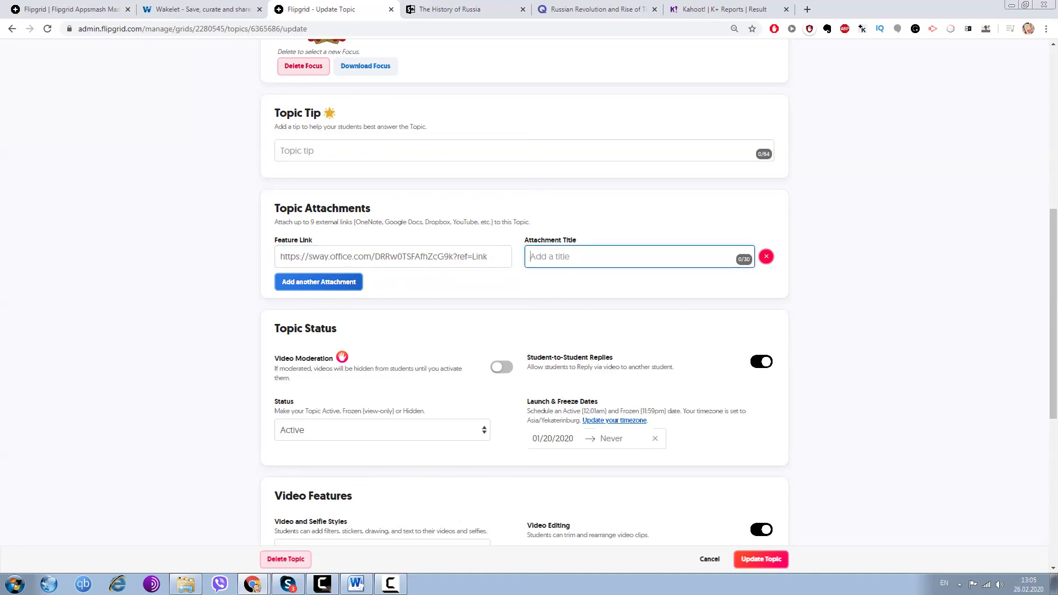
{"action": "type", "text": "History of Russia"}
{"action": "scroll", "coordinate": [523, 298], "scroll_direction": "down", "scroll_amount": 2}
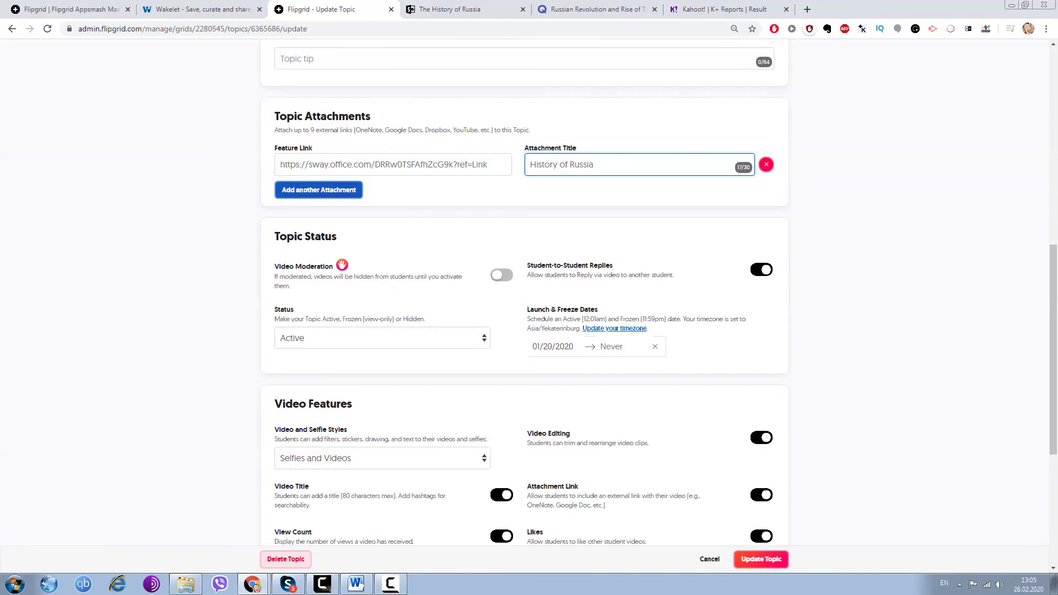
{"action": "scroll", "coordinate": [523, 299], "scroll_direction": "up", "scroll_amount": 2}
{"action": "scroll", "coordinate": [524, 299], "scroll_direction": "down", "scroll_amount": 4}
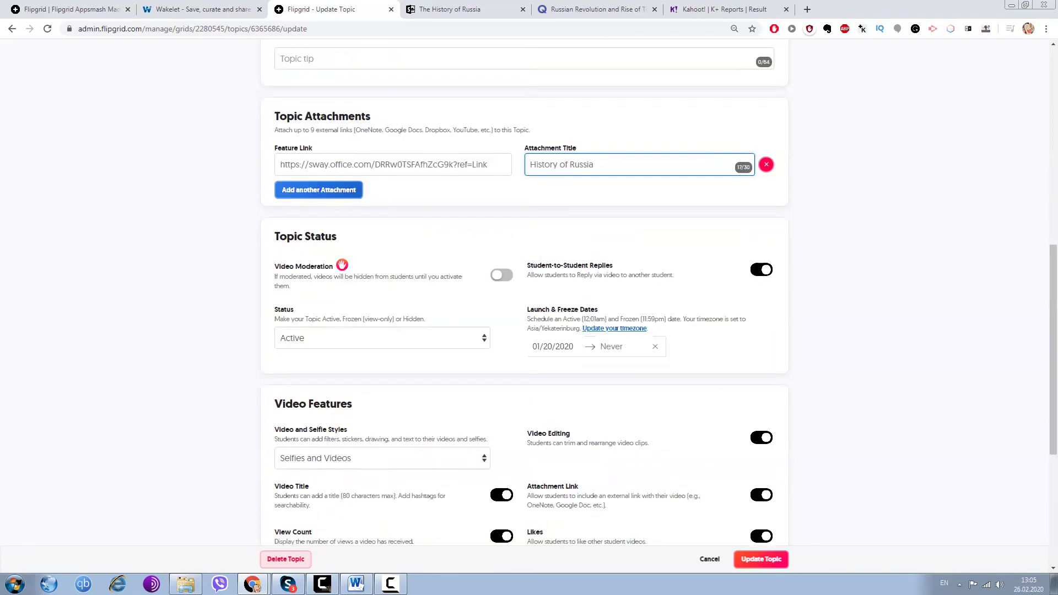
{"action": "left_click", "coordinate": [762, 559]}
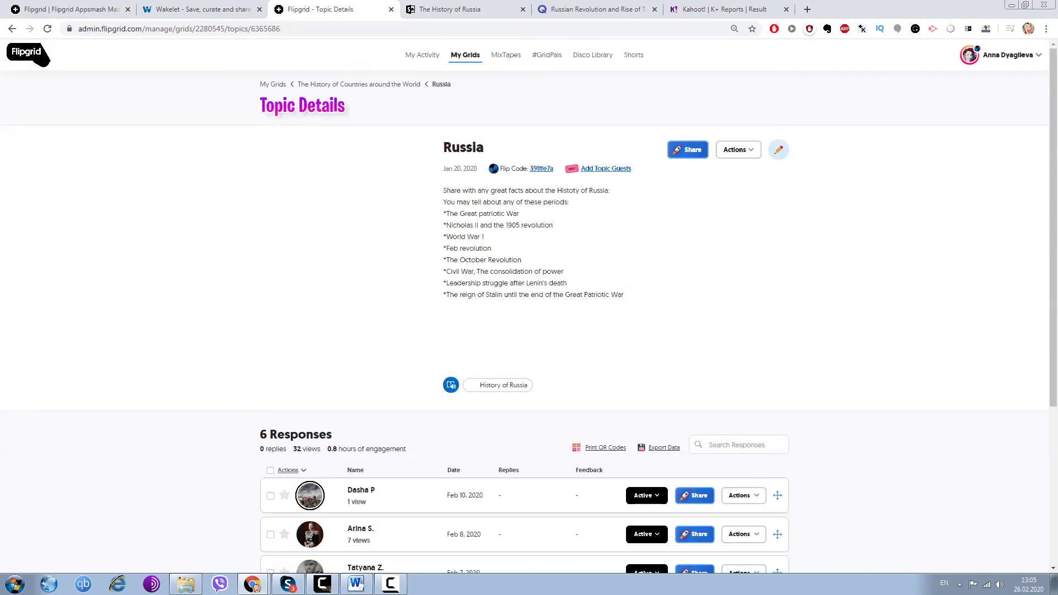
{"action": "scroll", "coordinate": [523, 298], "scroll_direction": "down", "scroll_amount": 2}
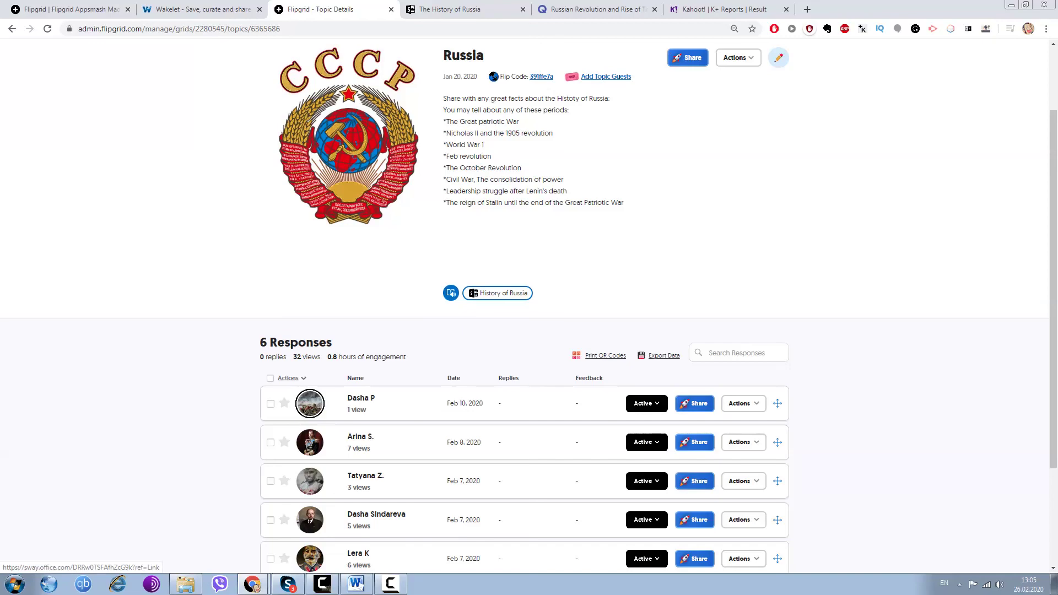
{"action": "scroll", "coordinate": [498, 292], "scroll_direction": "up", "scroll_amount": 2}
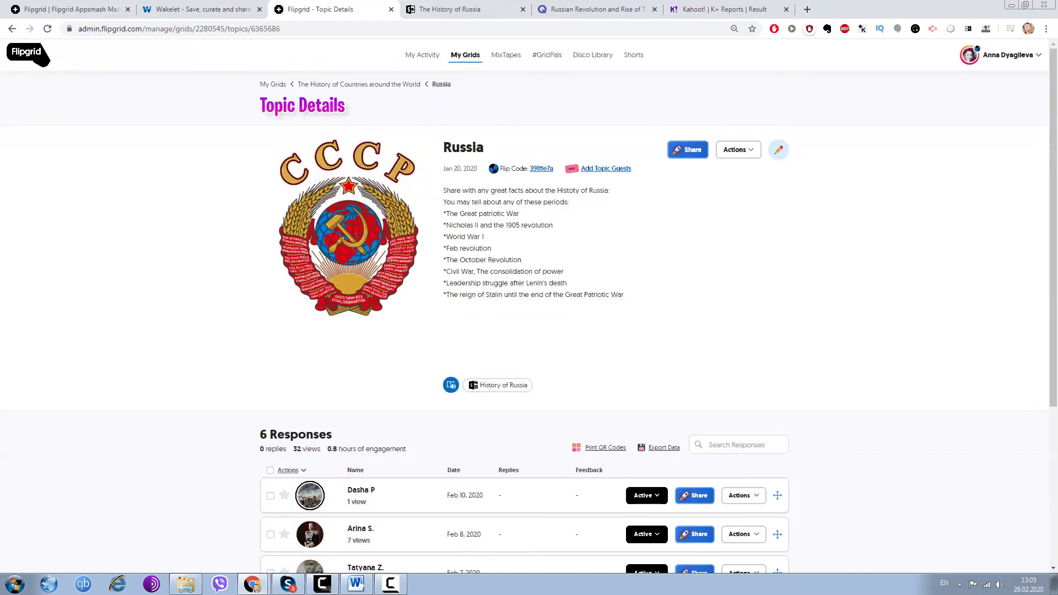